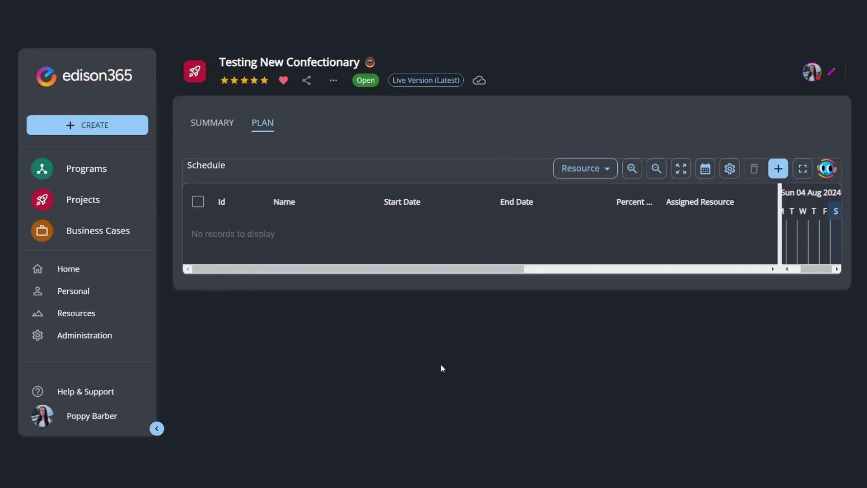
Add two schedule tasks named 'Planning' and 'Project Start'.
{"action": "left_click", "coordinate": [778, 169]}
{"action": "double_click", "coordinate": [318, 232]}
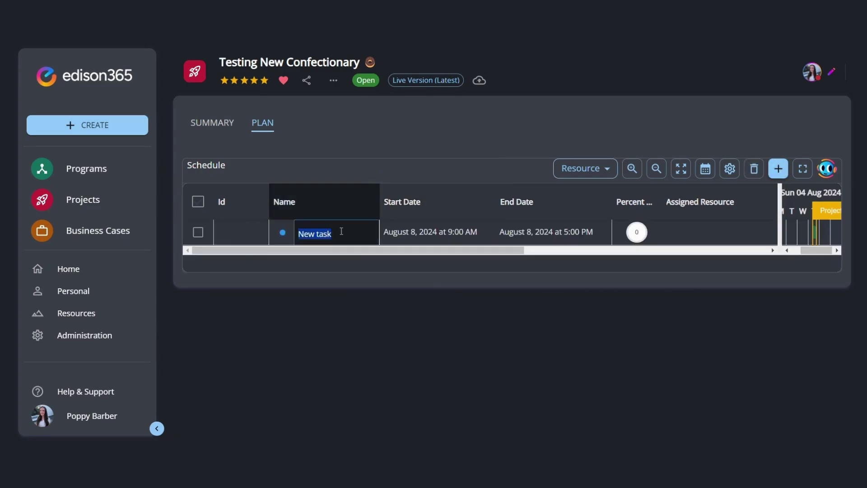
{"action": "type", "text": "Planning"}
{"action": "key", "text": "Return"}
{"action": "left_click", "coordinate": [779, 169]}
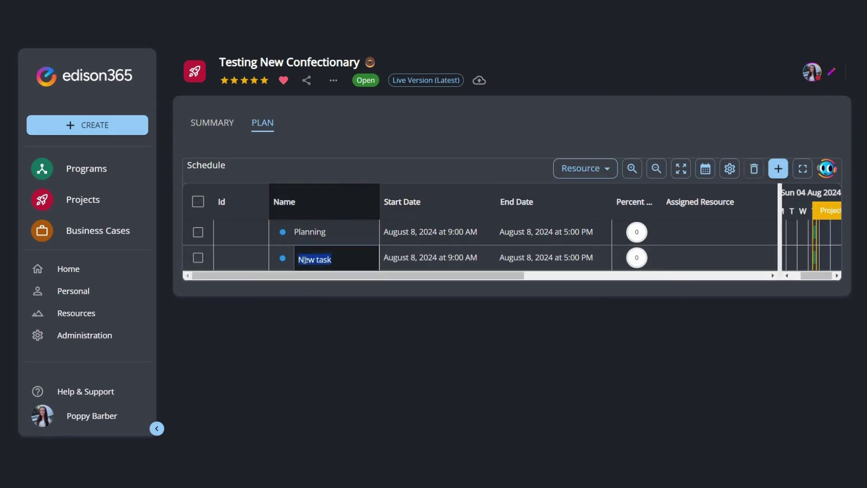
{"action": "type", "text": "Project Ta"}
{"action": "type", "text": "tart"}
{"action": "key", "text": "Return"}
{"action": "left_click", "coordinate": [198, 258]}
Indent Project Start under Planning from the row's context menu.
{"action": "right_click", "coordinate": [218, 265]}
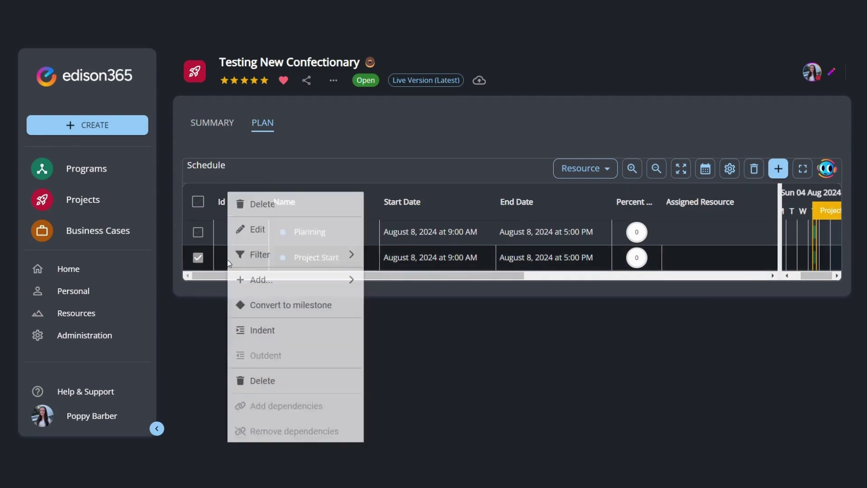
{"action": "left_click", "coordinate": [266, 328]}
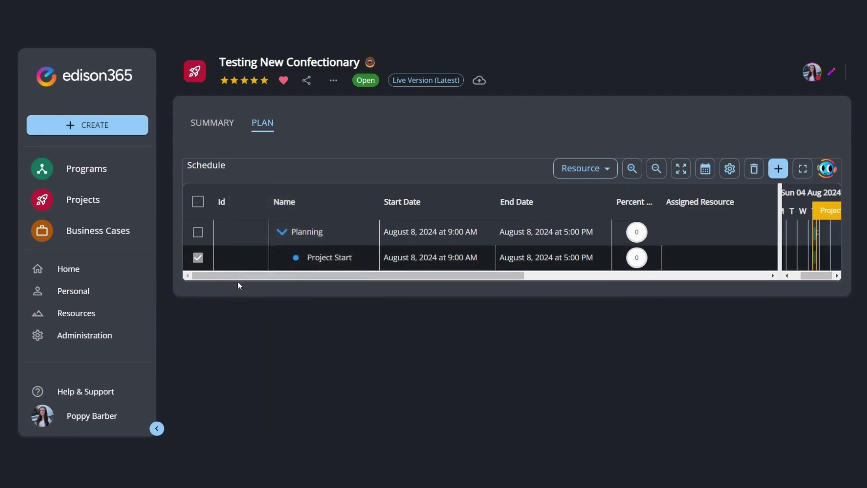
{"action": "left_click", "coordinate": [197, 257]}
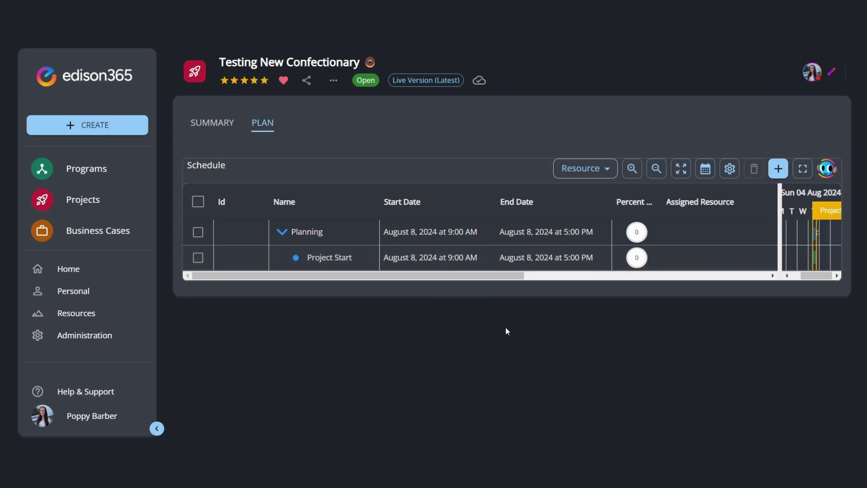
Ask edi for a new baking products project plan and add all generated tasks.
{"action": "left_click", "coordinate": [828, 168]}
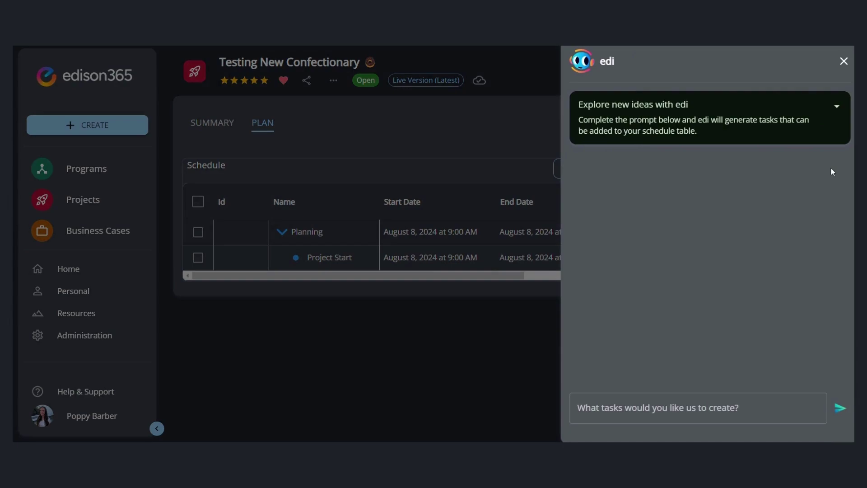
{"action": "left_click", "coordinate": [677, 407]}
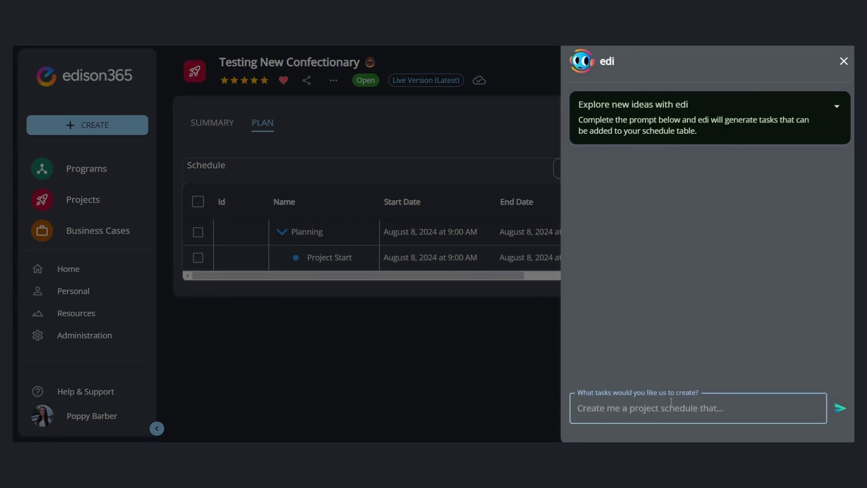
{"action": "type", "text": "create "}
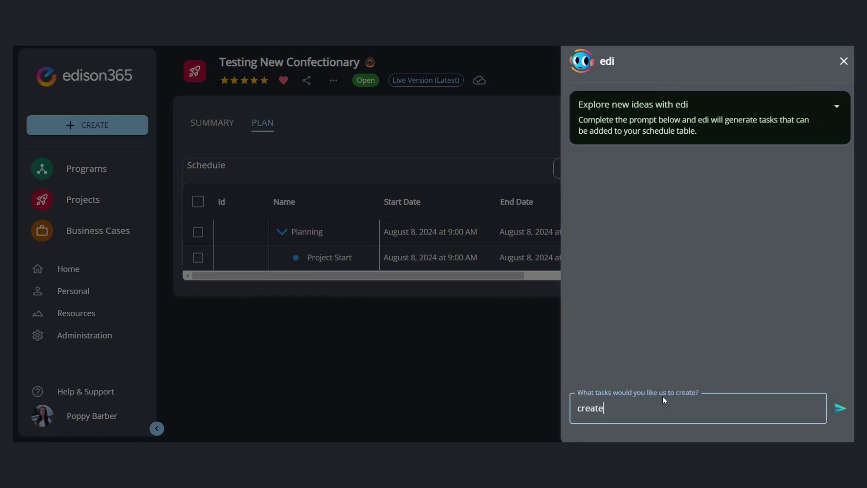
{"action": "type", "text": "me a project plan f"}
{"action": "type", "text": "or new baking prod"}
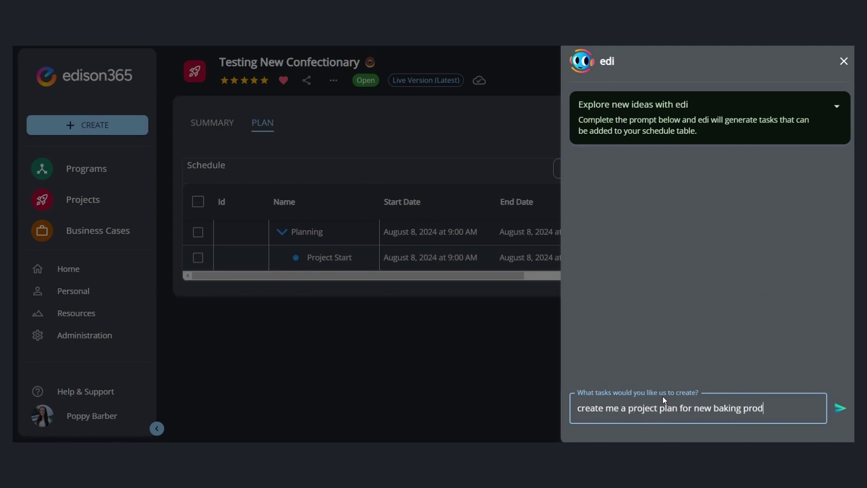
{"action": "type", "text": "ucts"}
{"action": "left_click", "coordinate": [840, 408]}
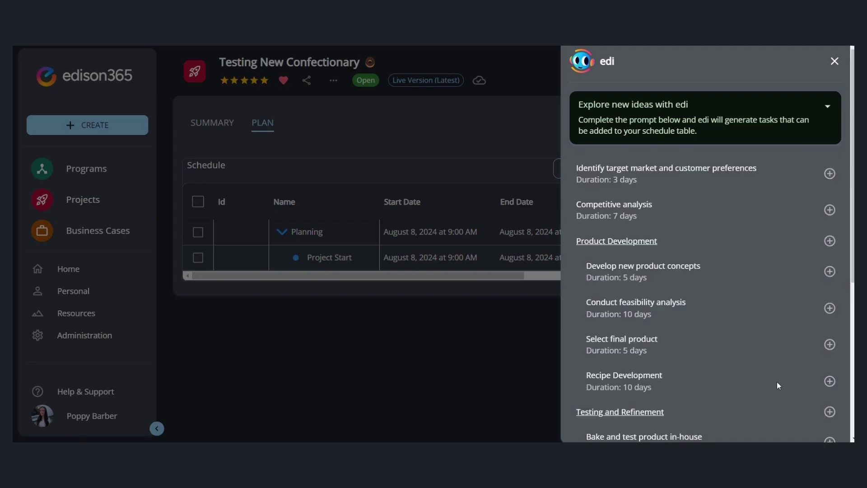
{"action": "scroll", "coordinate": [728, 218], "scroll_direction": "down", "scroll_amount": 5}
{"action": "scroll", "coordinate": [728, 219], "scroll_direction": "down", "scroll_amount": 5}
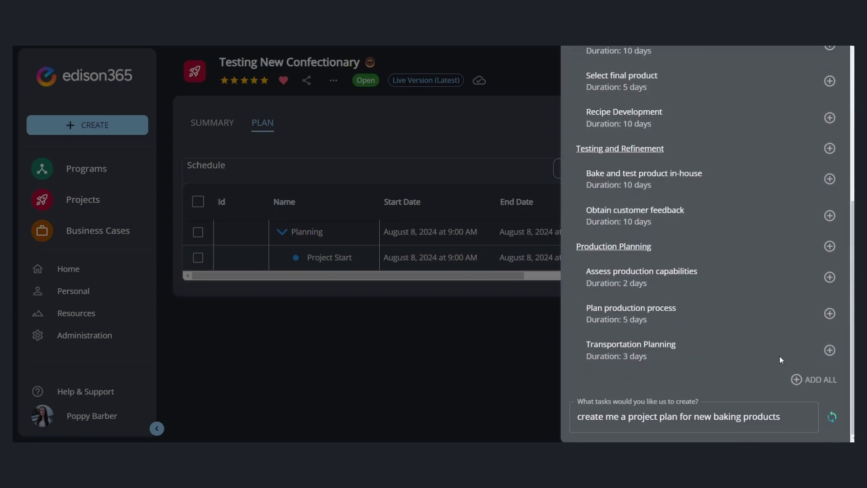
{"action": "left_click", "coordinate": [813, 379]}
Close the edi assistant panel to see the full schedule.
{"action": "left_click", "coordinate": [391, 141]}
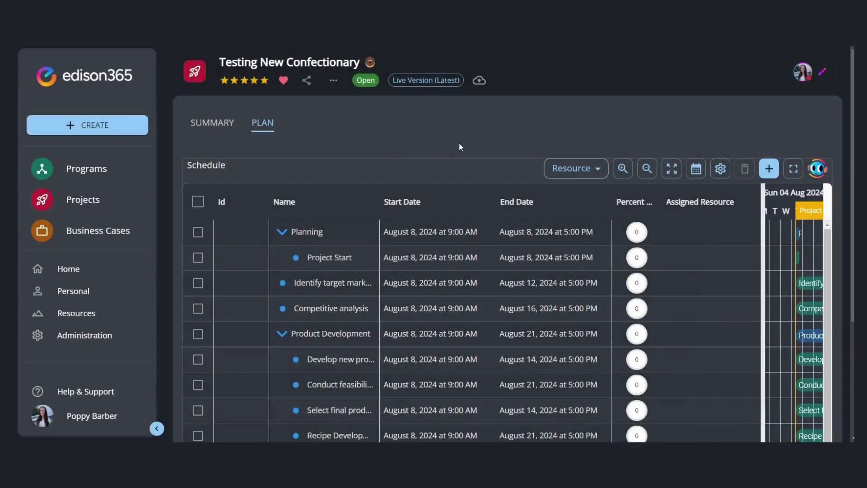
{"action": "scroll", "coordinate": [442, 160], "scroll_direction": "down", "scroll_amount": 5}
{"action": "scroll", "coordinate": [428, 177], "scroll_direction": "down", "scroll_amount": 5}
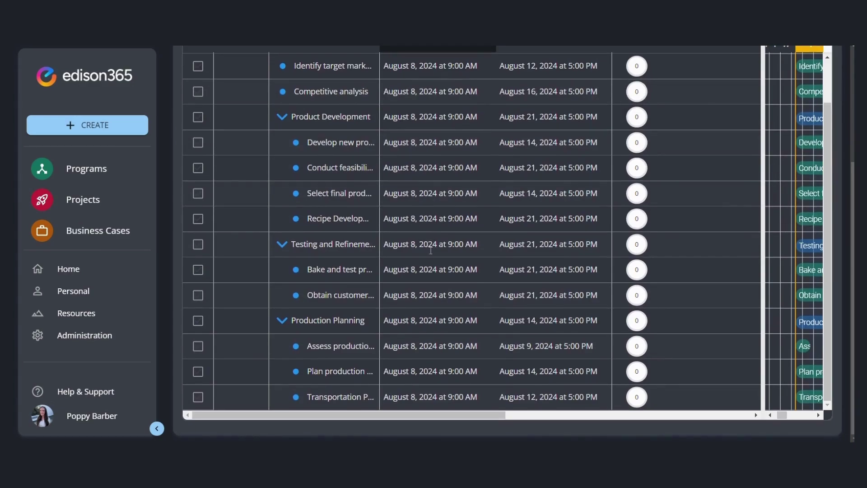
{"action": "scroll", "coordinate": [427, 284], "scroll_direction": "up", "scroll_amount": 3}
{"action": "scroll", "coordinate": [428, 283], "scroll_direction": "up", "scroll_amount": 2}
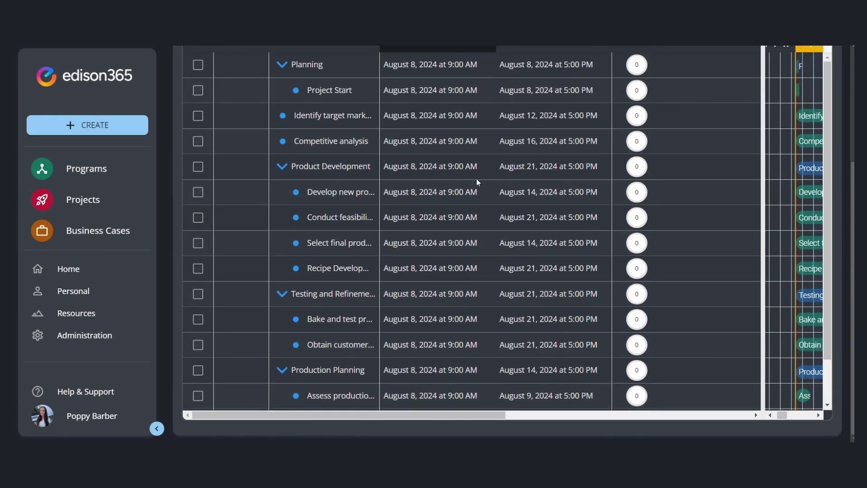
{"action": "scroll", "coordinate": [476, 178], "scroll_direction": "up", "scroll_amount": 4}
{"action": "scroll", "coordinate": [576, 233], "scroll_direction": "up", "scroll_amount": 2}
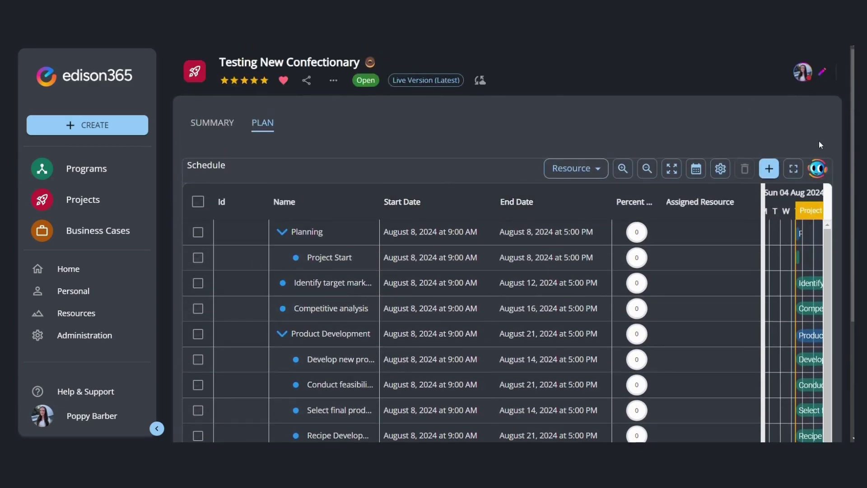